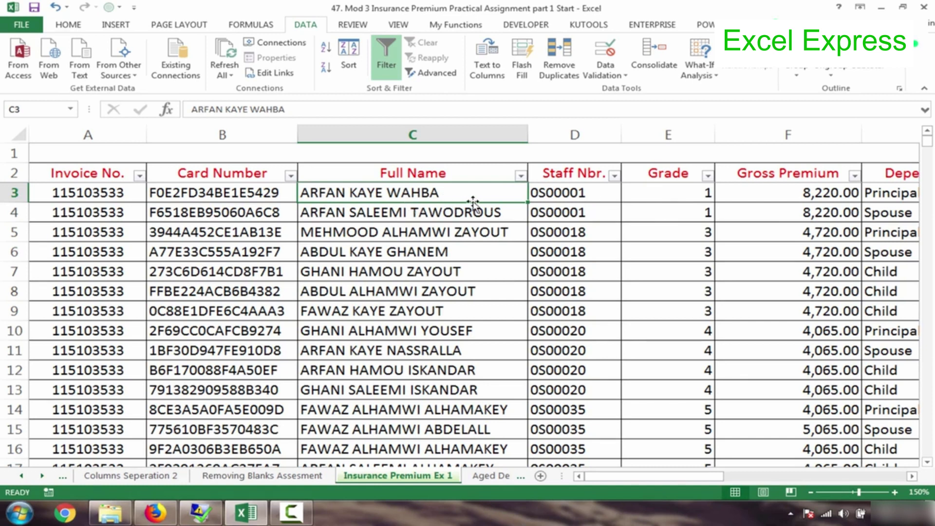
Step: Insert a new column before Staff Nbr. and enter the header First Name in D2
right_click(566, 129)
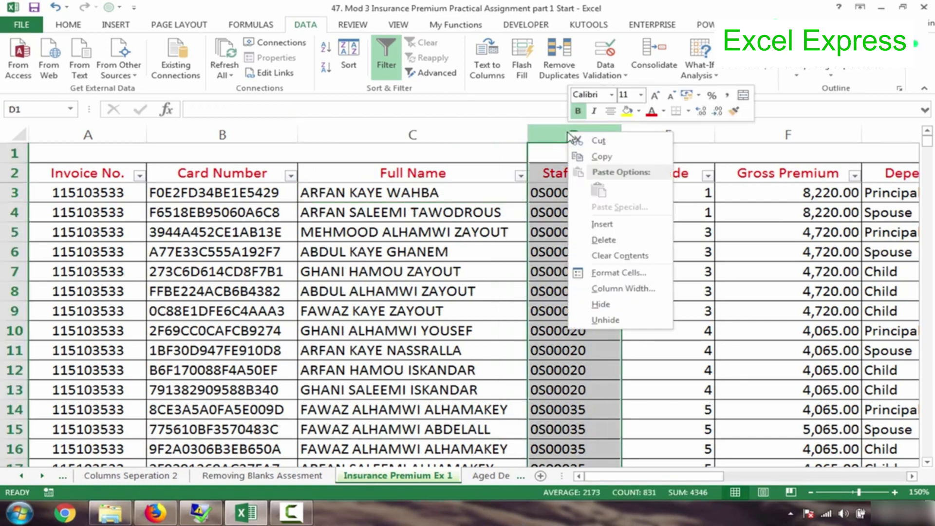
left_click(600, 228)
left_click(595, 177)
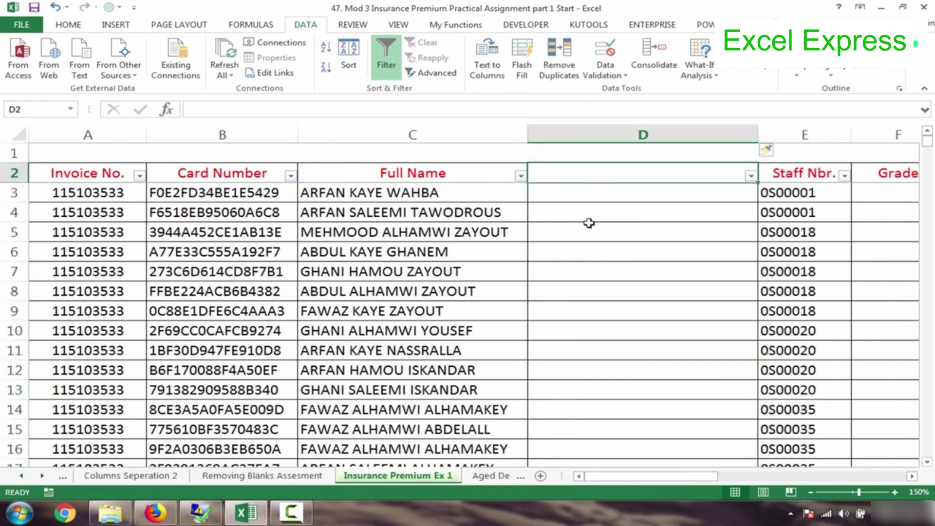
type("First Name")
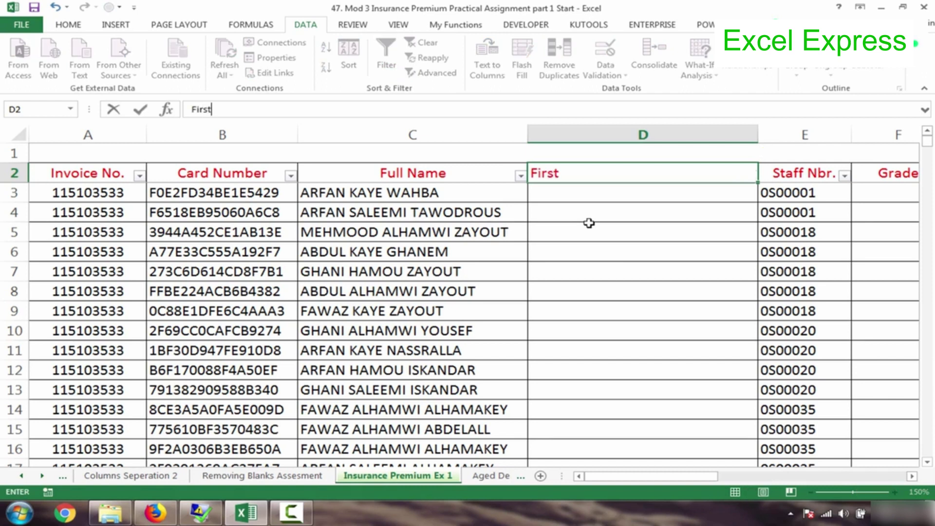
key("Return")
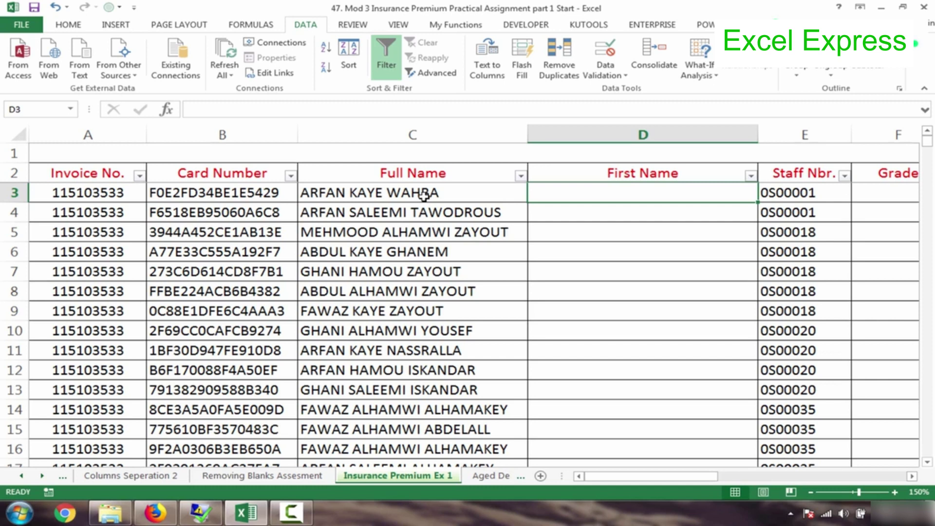
Step: Narrow the new column D and change its header in D2 to Middle Name
left_click(337, 197)
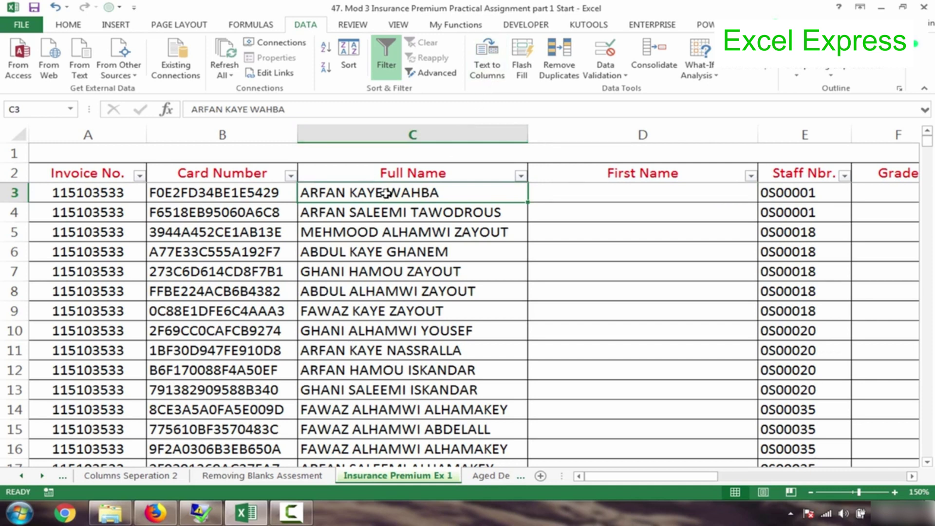
left_click(601, 198)
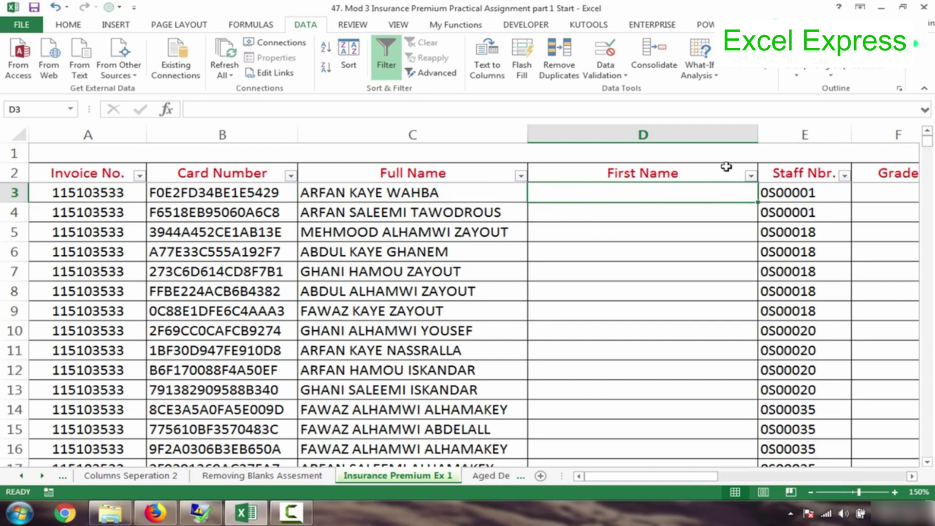
left_click_drag(756, 140, 663, 149)
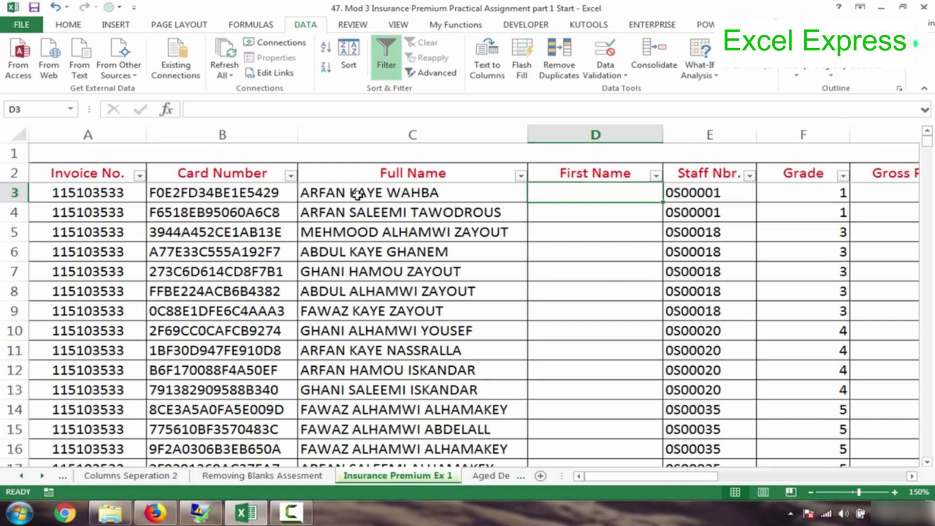
left_click(590, 167)
type("Midd")
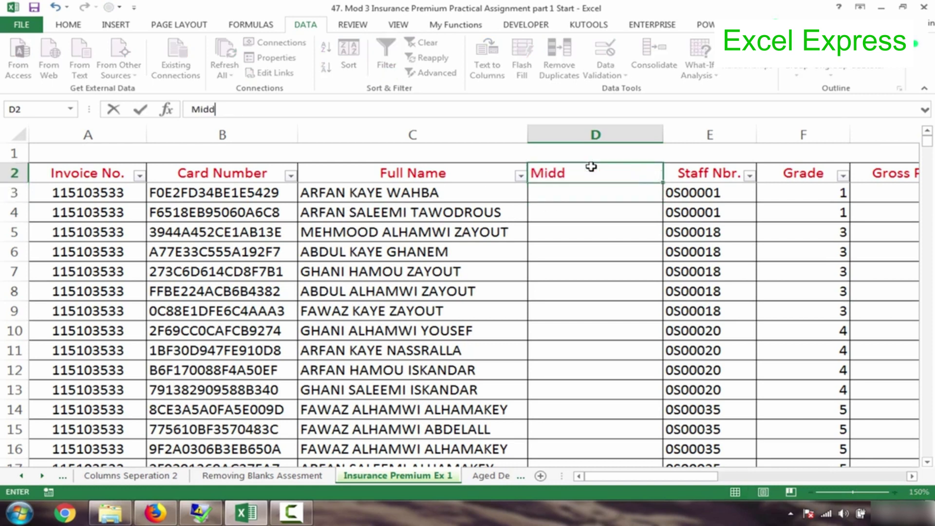
type("le Name")
key("Return")
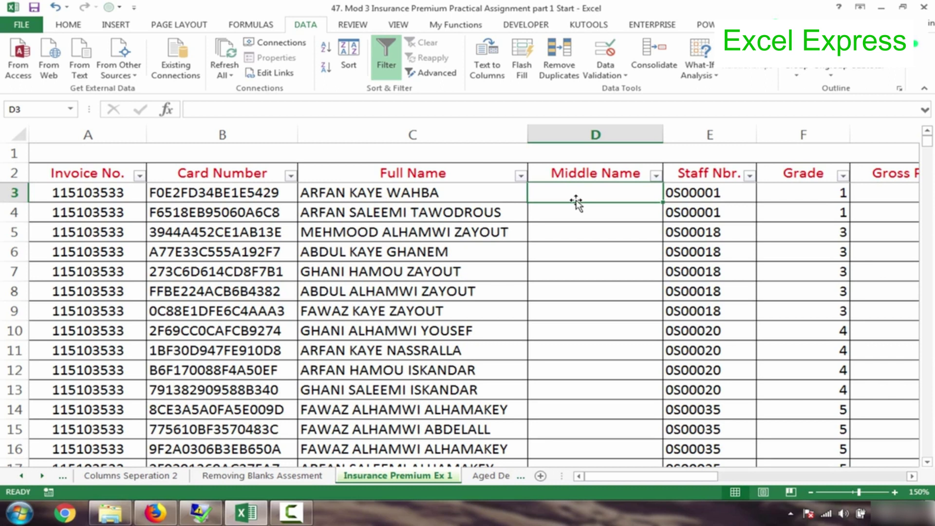
Step: Enter the middle names from C3 and C4 in D3 and D4, accepting the Flash Fill suggestion for the rest of the column
type("KAYE")
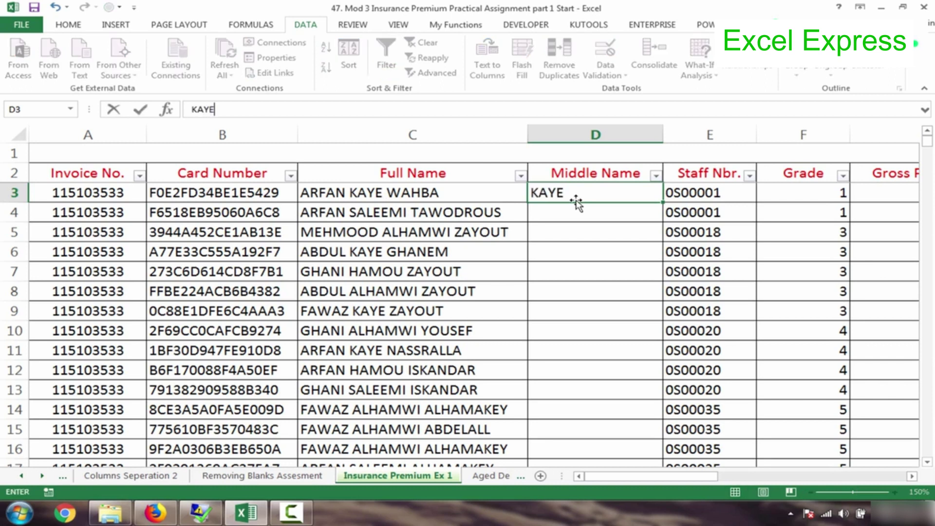
key("Return")
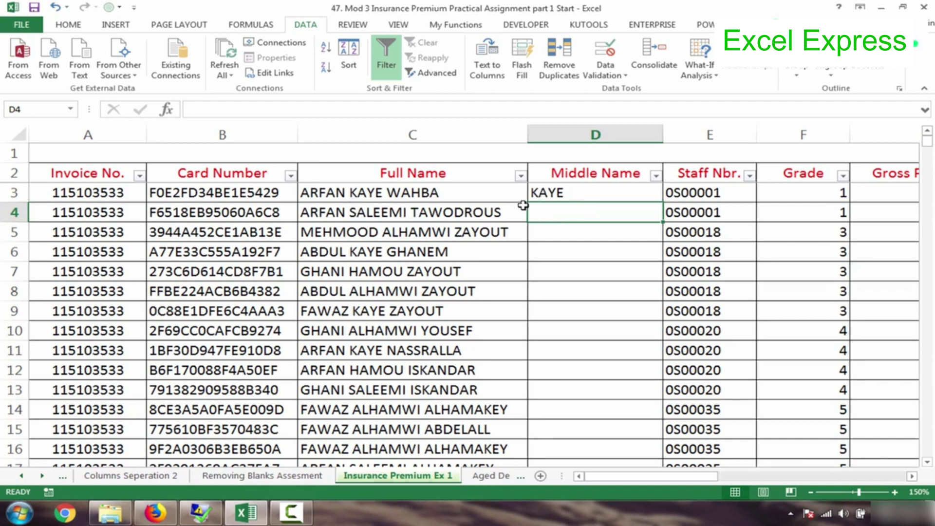
type("SALEEMI")
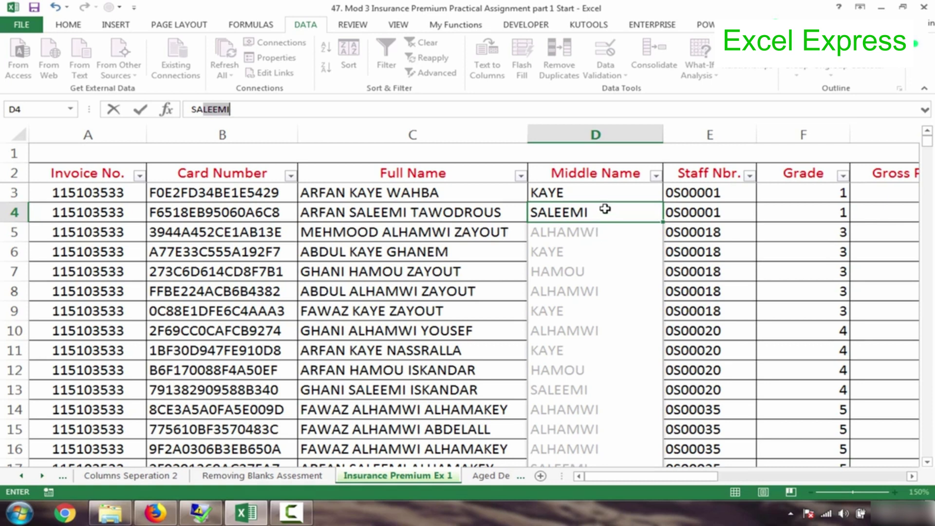
key("Return")
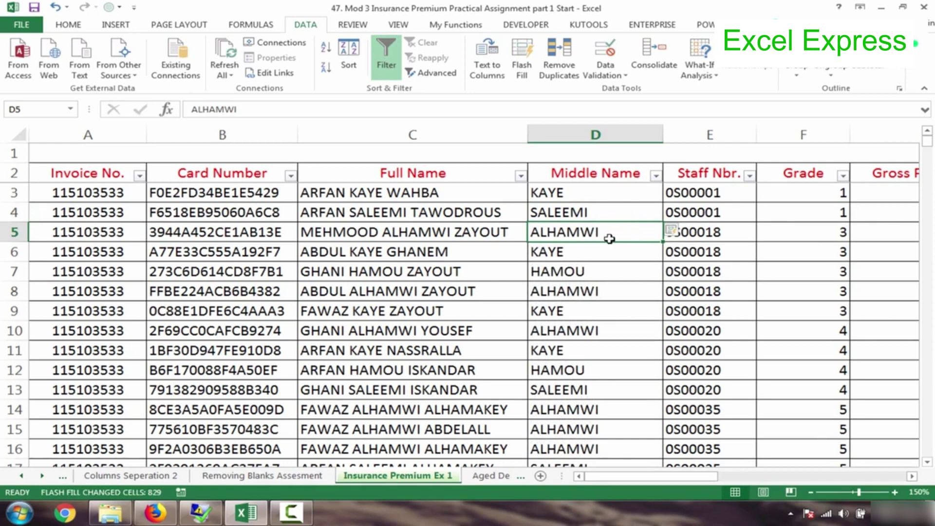
Step: Clear all entries under the Middle Name header, from D3 down to D832
key("ctrl+shift+Down")
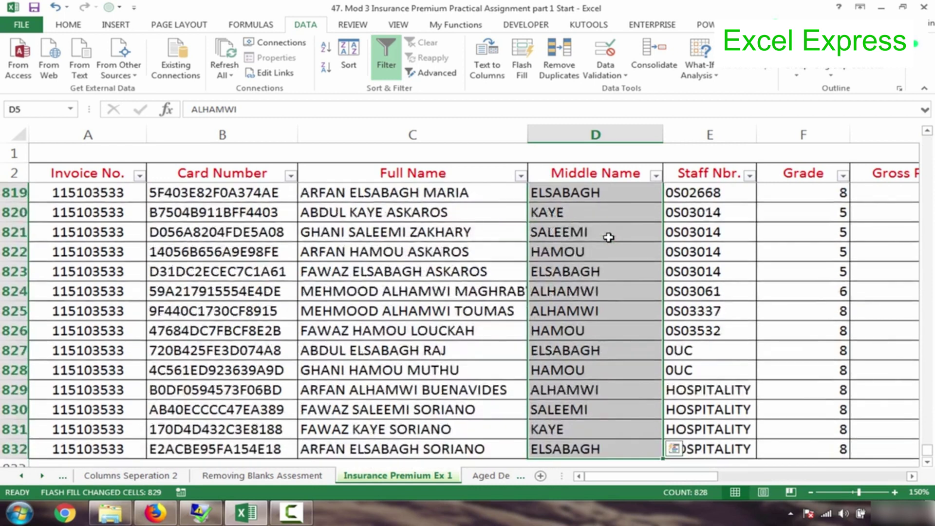
key("Delete")
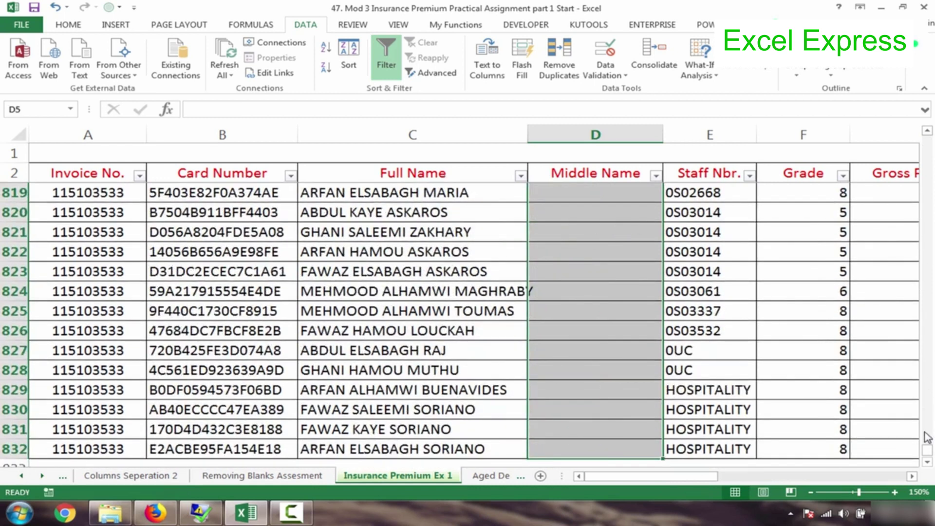
left_click_drag(927, 450, 928, 139)
left_click(589, 211)
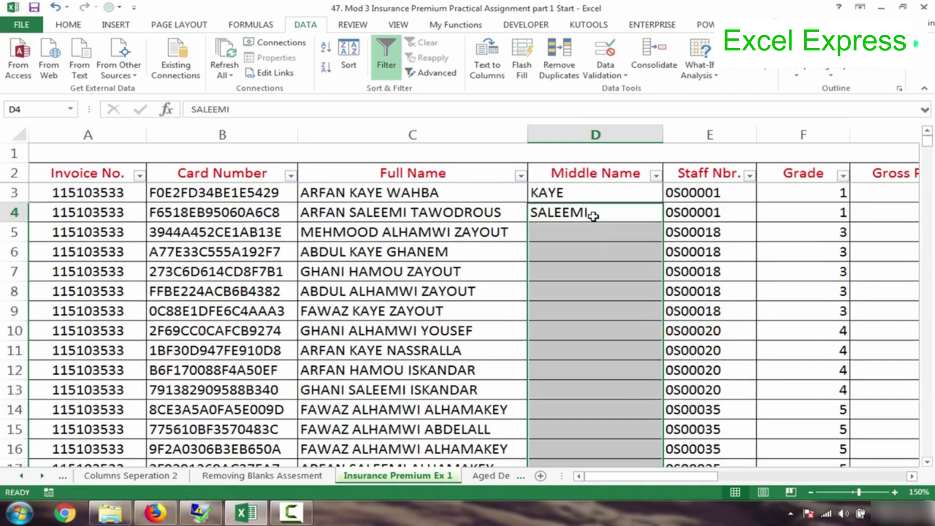
key("Delete")
left_click(581, 188)
key("Delete")
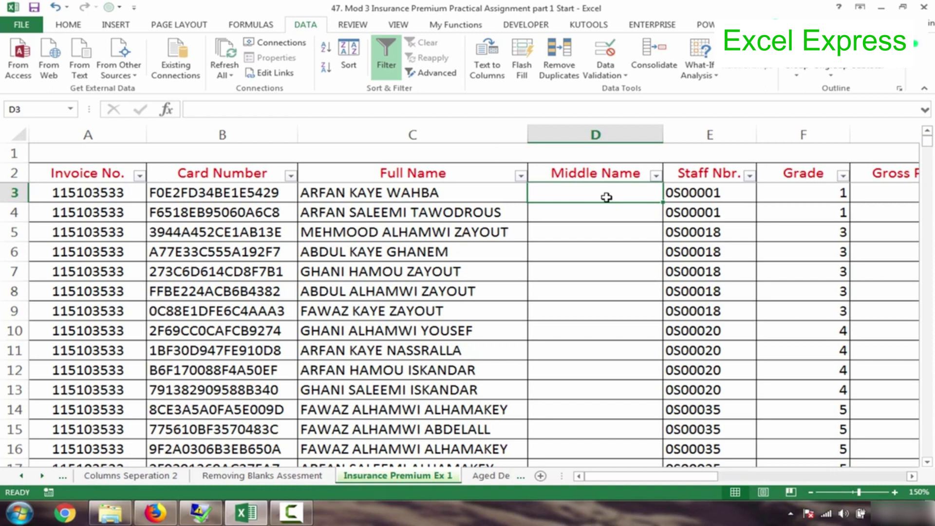
Step: Enter the middle names of the first two records in D3 and D4 again and accept the Flash Fill suggestion
type("KAYE")
key("Return")
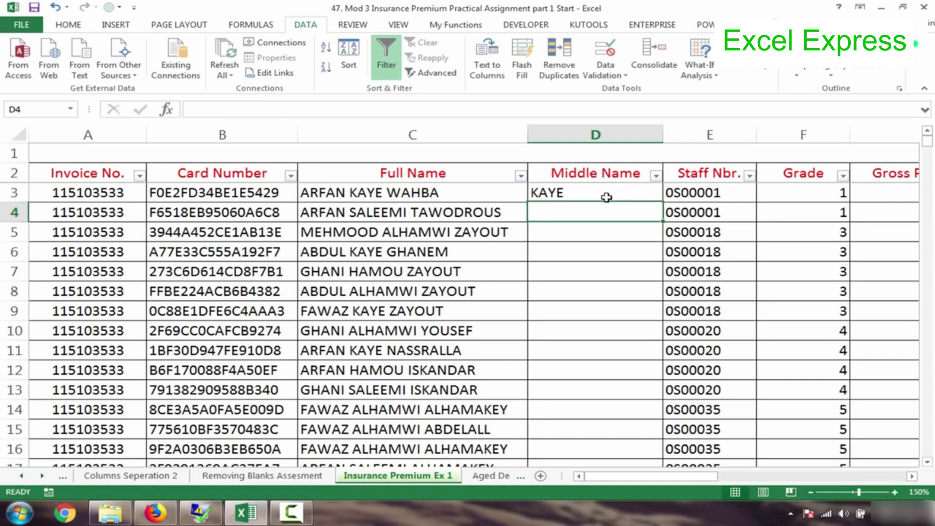
type("S")
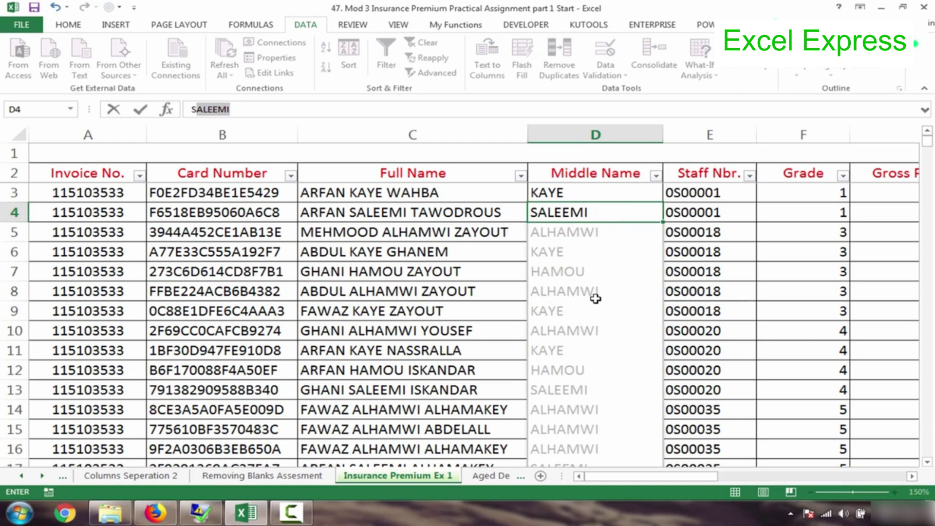
key("Delete")
type("AE")
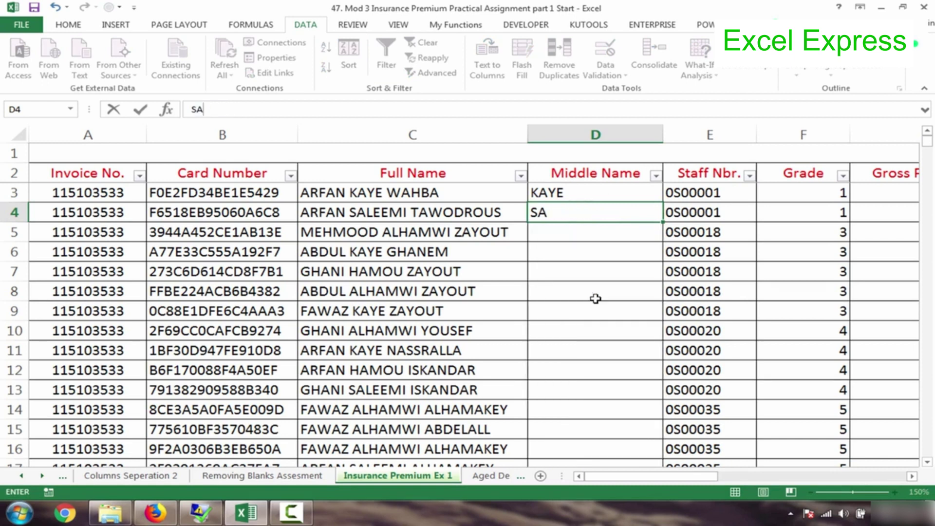
type("L")
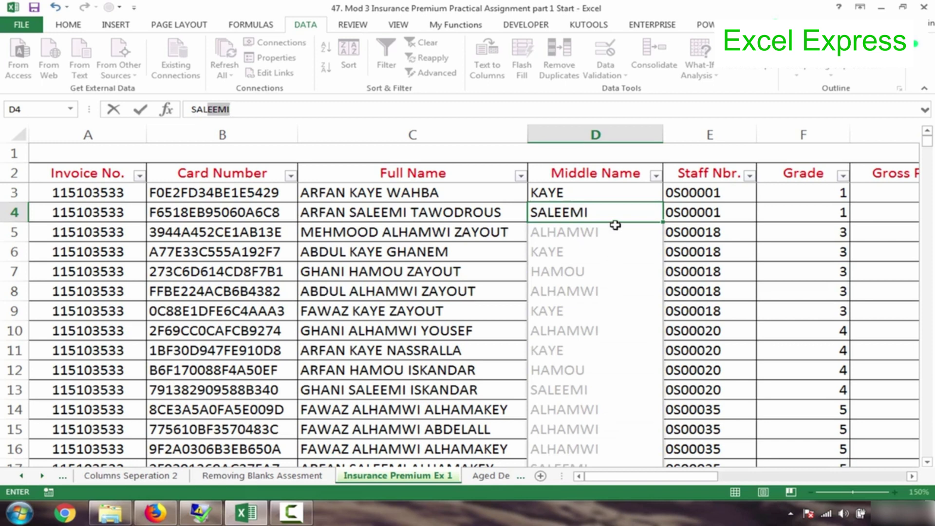
key("Return")
Step: Clear the flash-filled middle names from D5 down to the end of the column
left_click(597, 247)
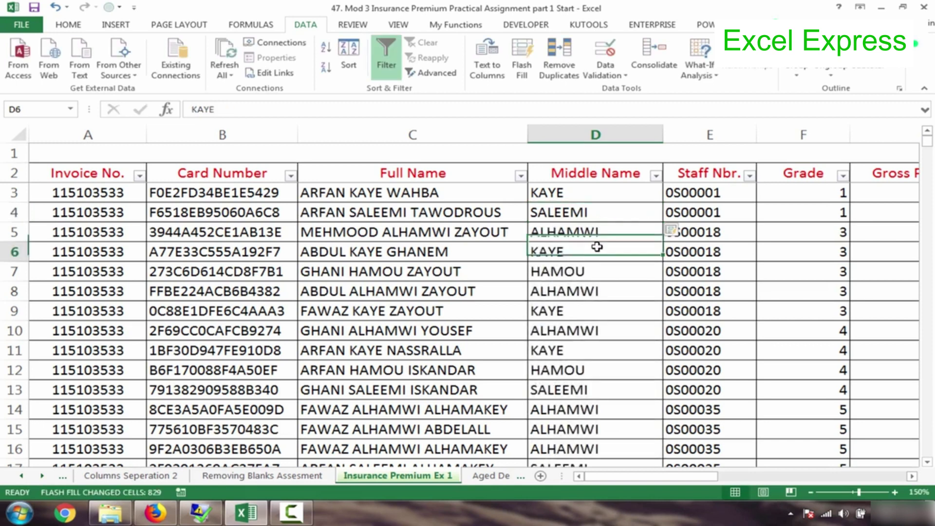
key("Up")
key("ctrl+shift+Down")
key("Delete")
Step: Enter the middle name from the full name in C5 as a third sample in D5
left_click(596, 212)
key("ctrl+Up")
key("ctrl+Up")
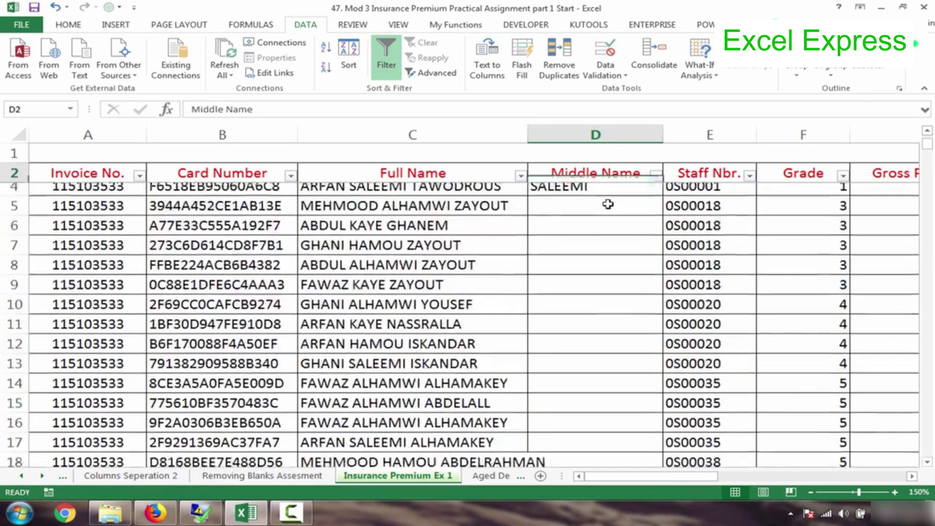
key("Down")
key("Down")
key("Down")
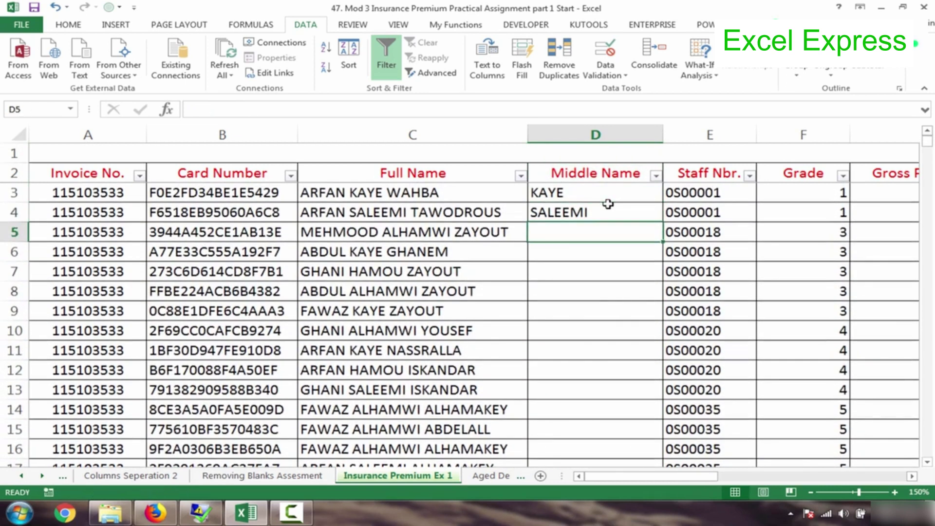
type("ALHAMWI")
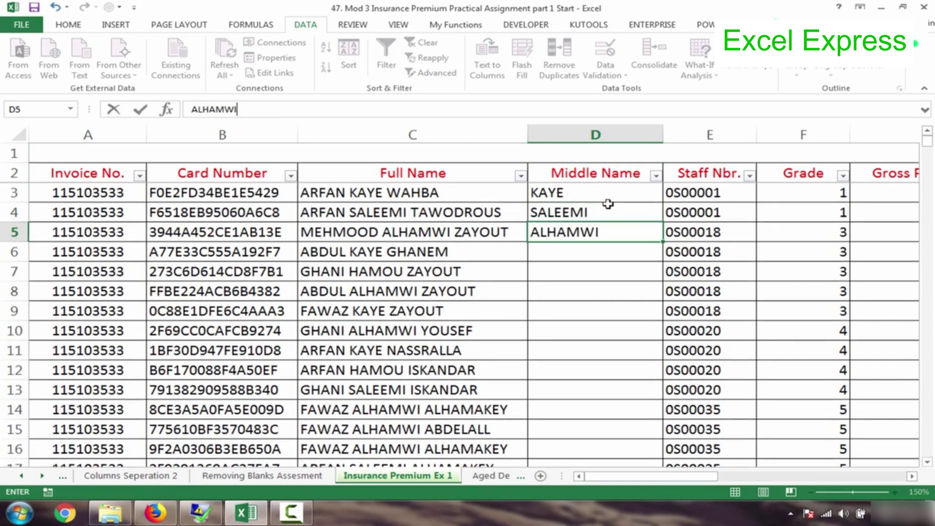
key("Return")
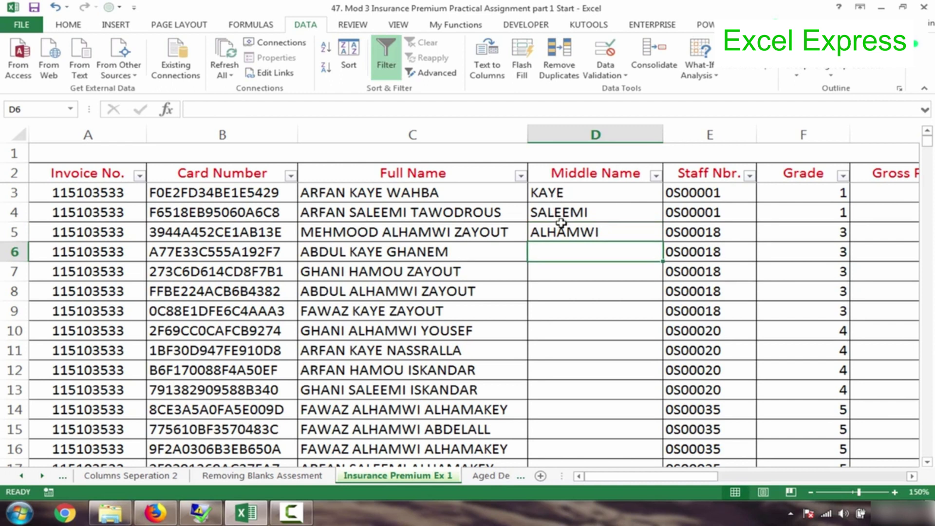
Step: Fill the three sample middle names in D3:D5 down the column and switch the fill option to Flash Fill
left_click(575, 233)
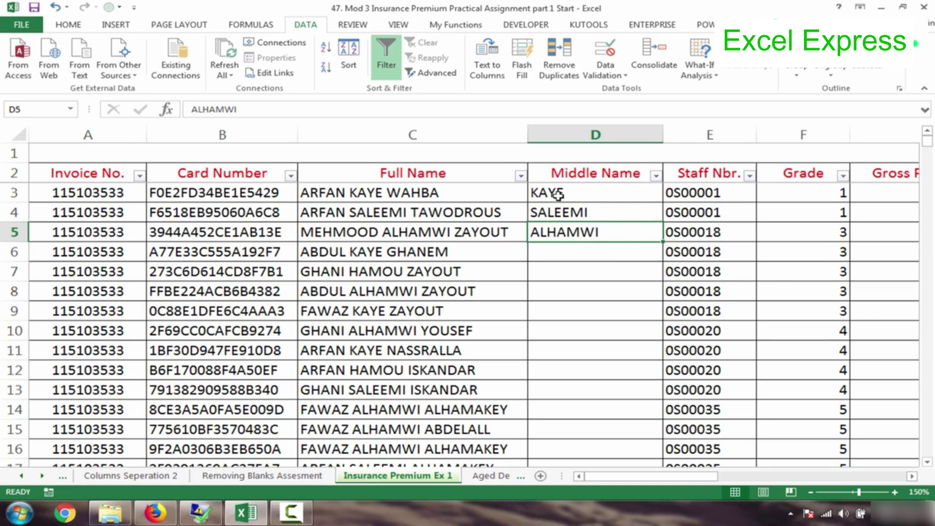
left_click_drag(560, 194, 563, 230)
left_click_drag(571, 193, 572, 236)
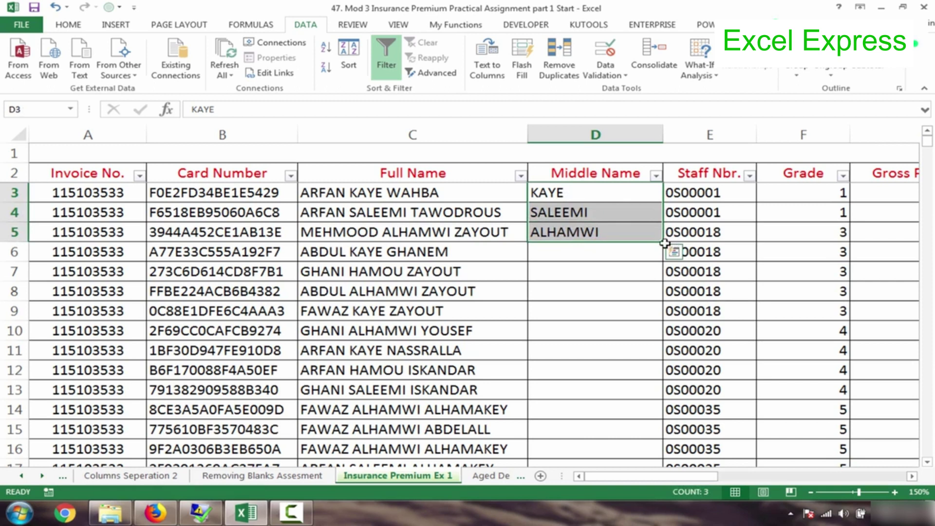
double_click(662, 242)
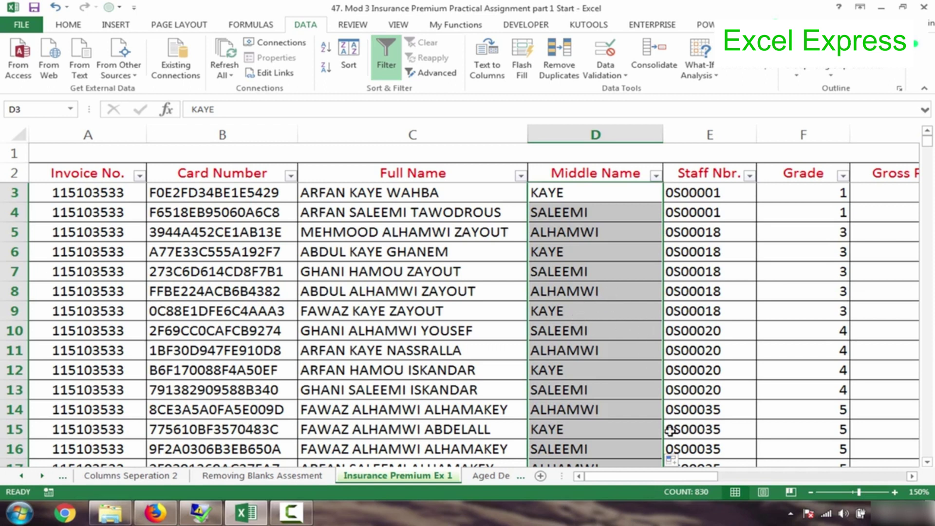
left_click(684, 459)
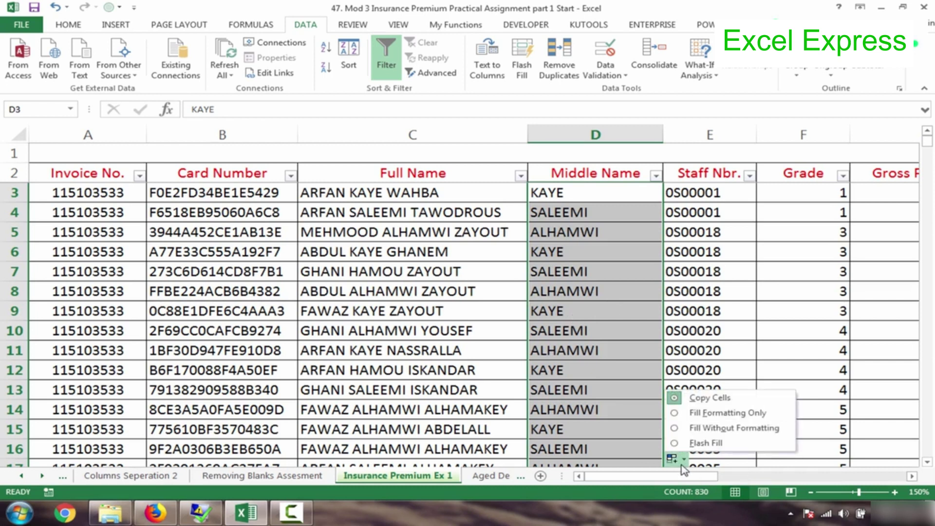
left_click(713, 448)
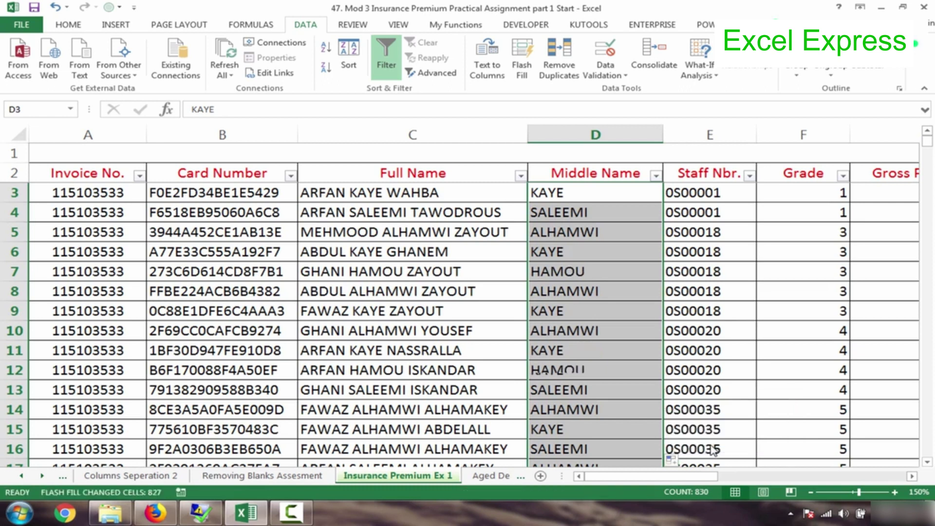
Step: Check the extracted middle names in column D against the full names in column C, down to row 28
left_click(595, 337)
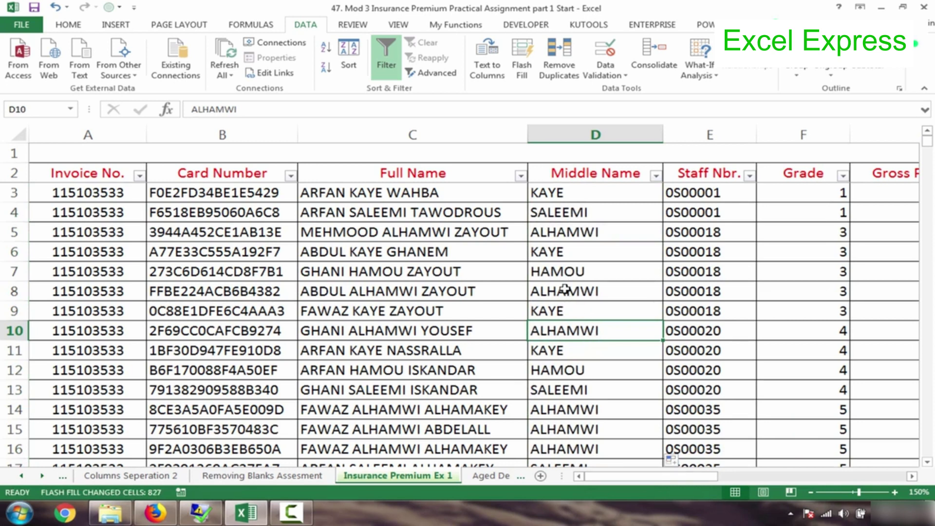
left_click(555, 372)
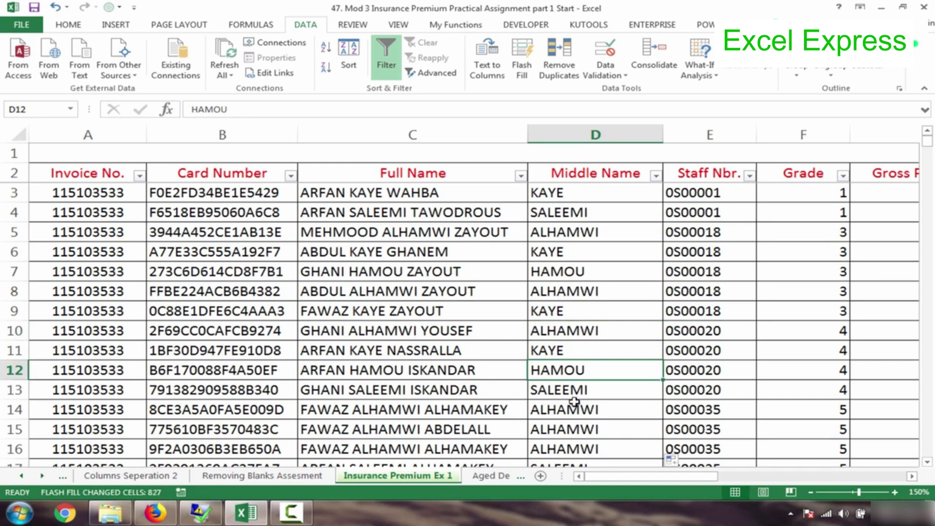
left_click(566, 432)
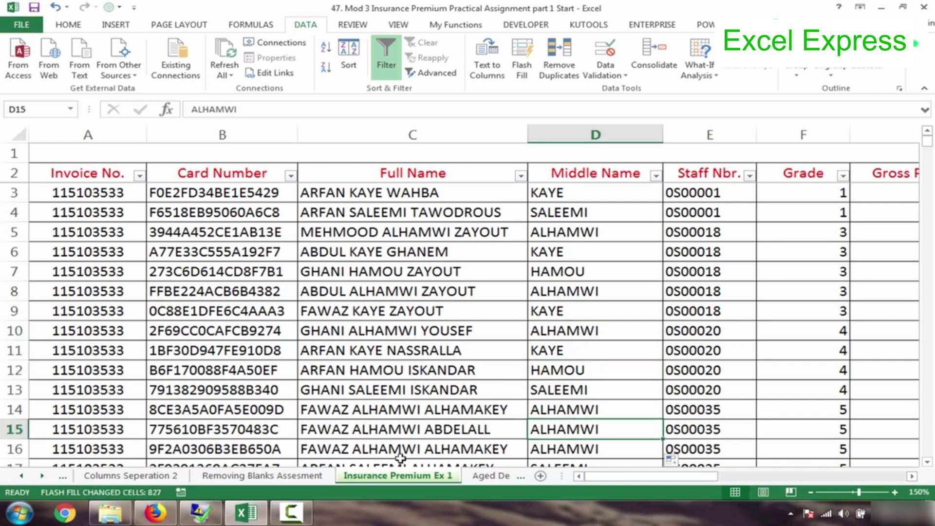
left_click(543, 446)
key("Down")
key("Down")
key("Down")
key("Down")
key("Down")
key("Down")
key("Down")
key("Down")
key("Down")
key("Down")
key("Down")
key("Down")
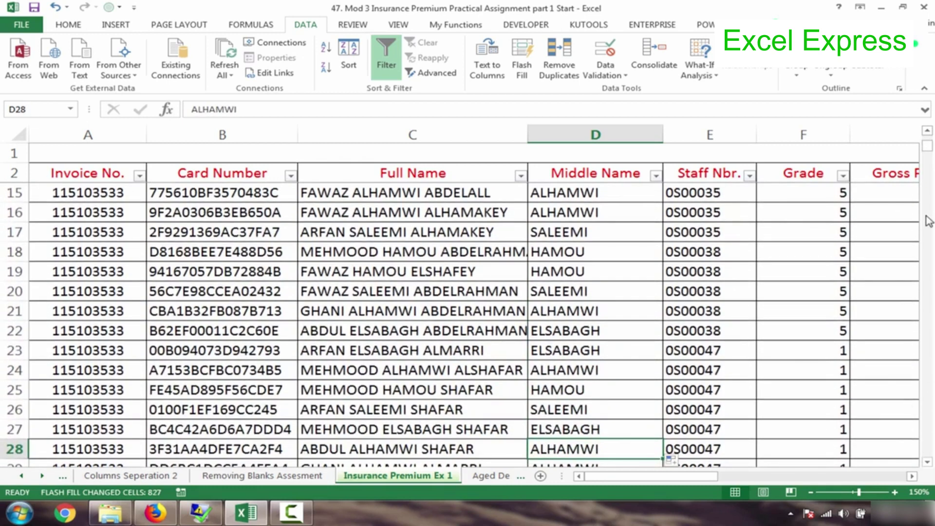
Step: Insert a new column before the Full Name column and give it the header "Mid 2" in C2
left_click_drag(928, 149, 928, 140)
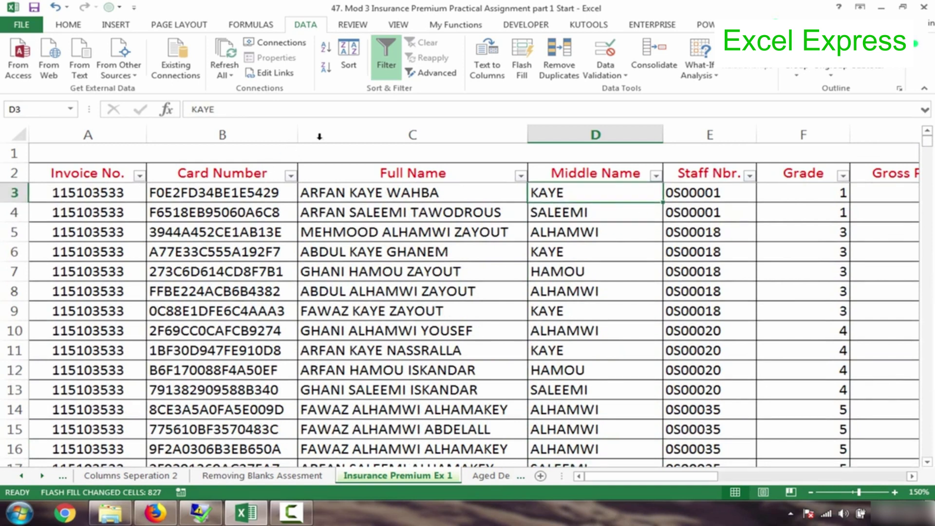
left_click(340, 132)
right_click(339, 134)
left_click(370, 227)
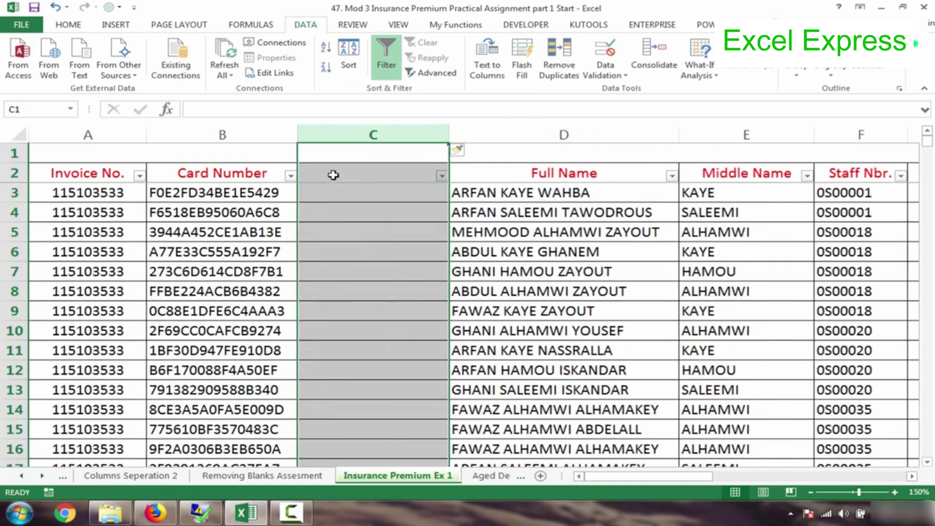
left_click(331, 174)
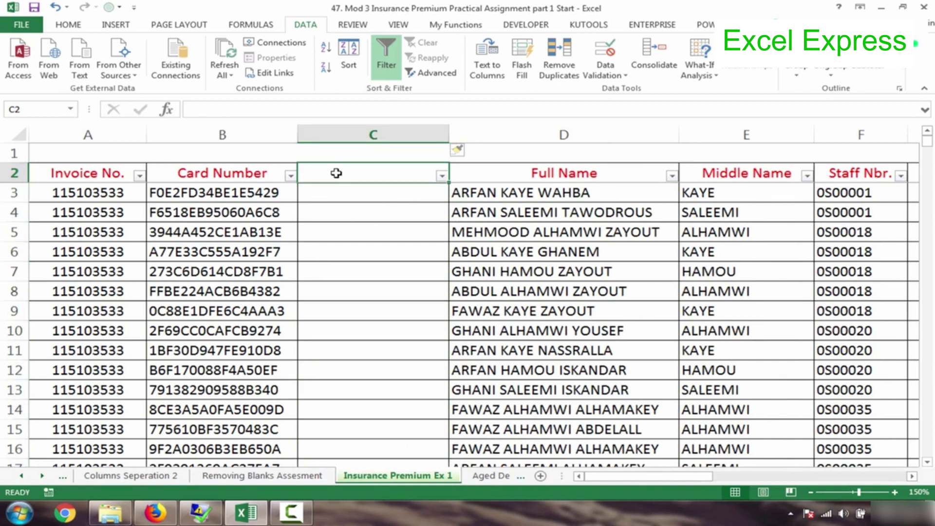
type("Mid 2")
key("Return")
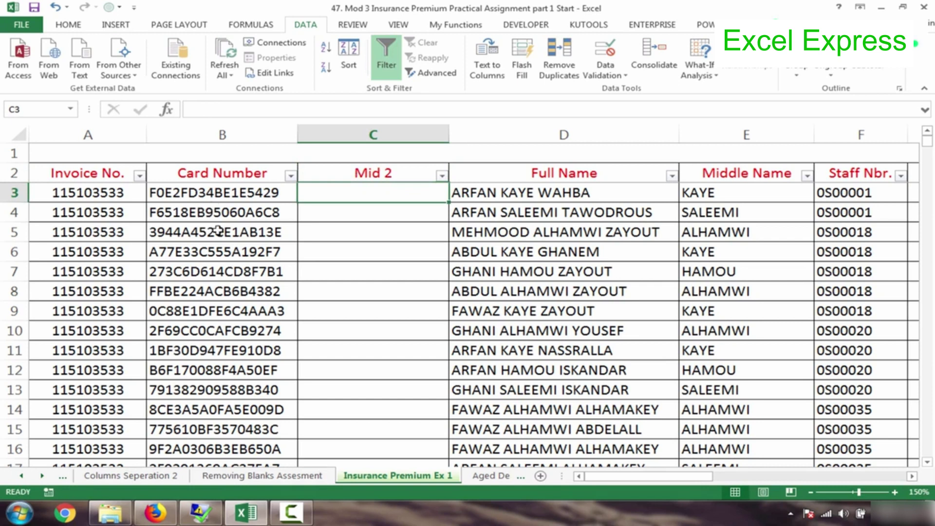
Step: Enter the seventh and eighth characters of the card numbers in B3:B6 as samples in C3:C6: 34, B9, 52 and C5
type("34")
key("Return")
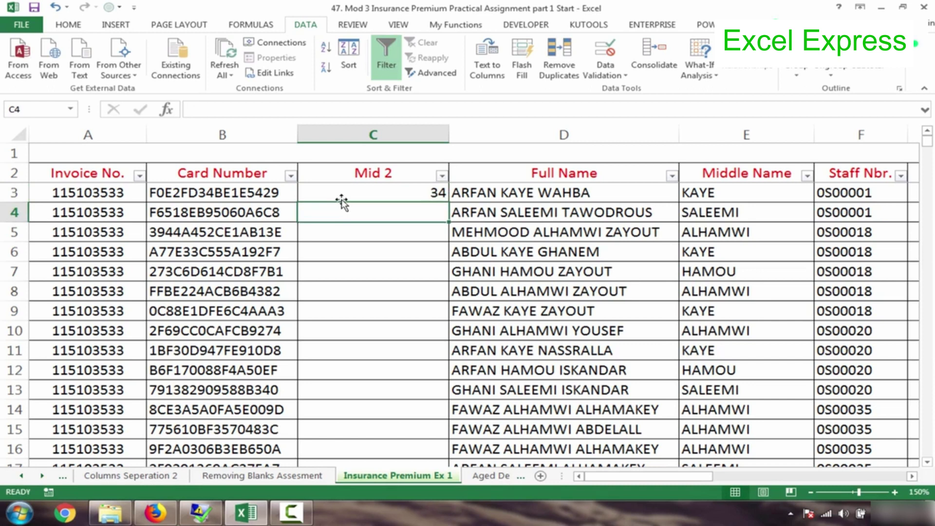
type("B9")
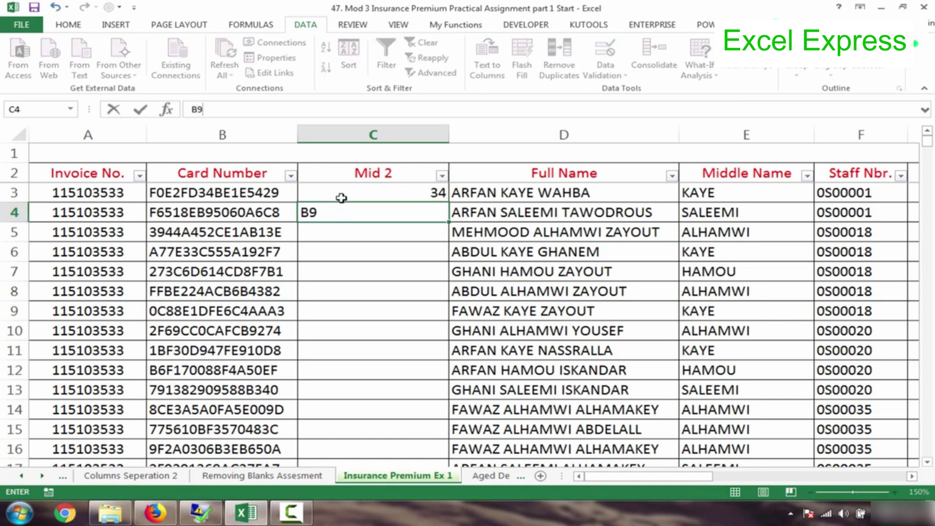
key("Return")
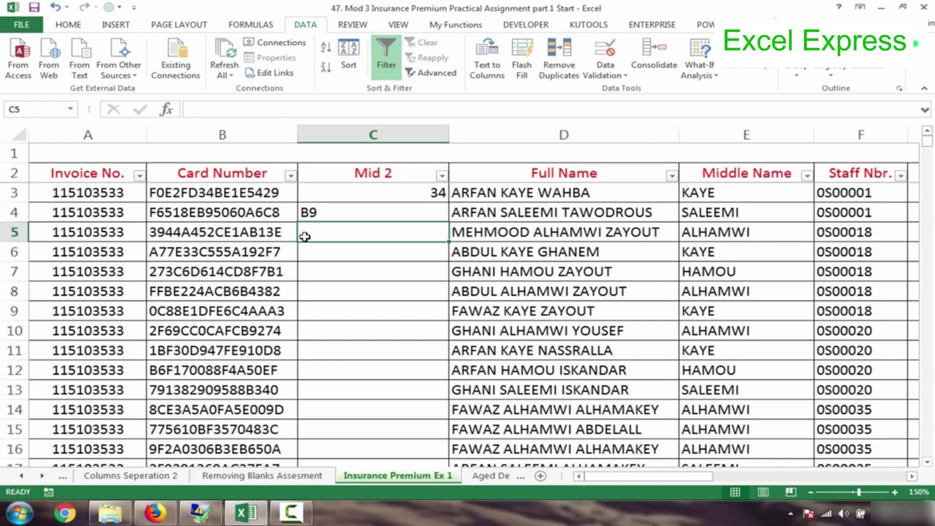
type("52")
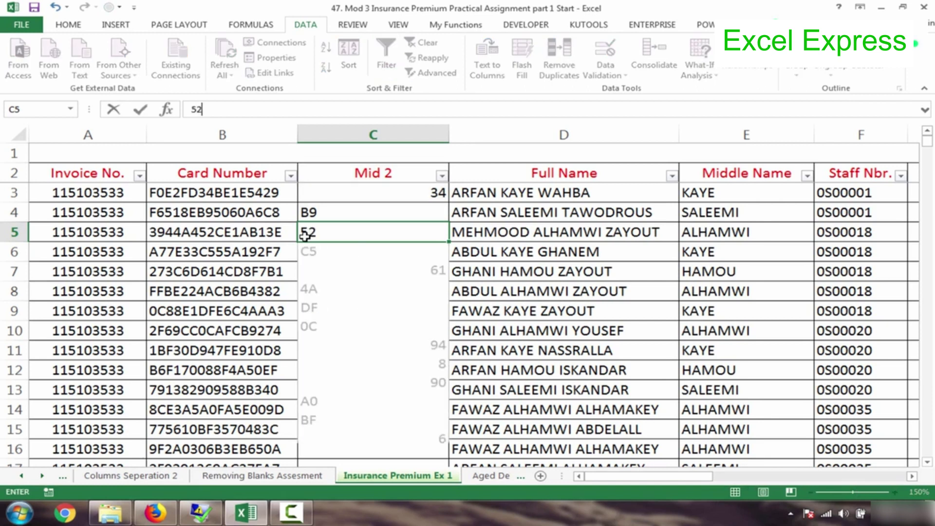
key("Return")
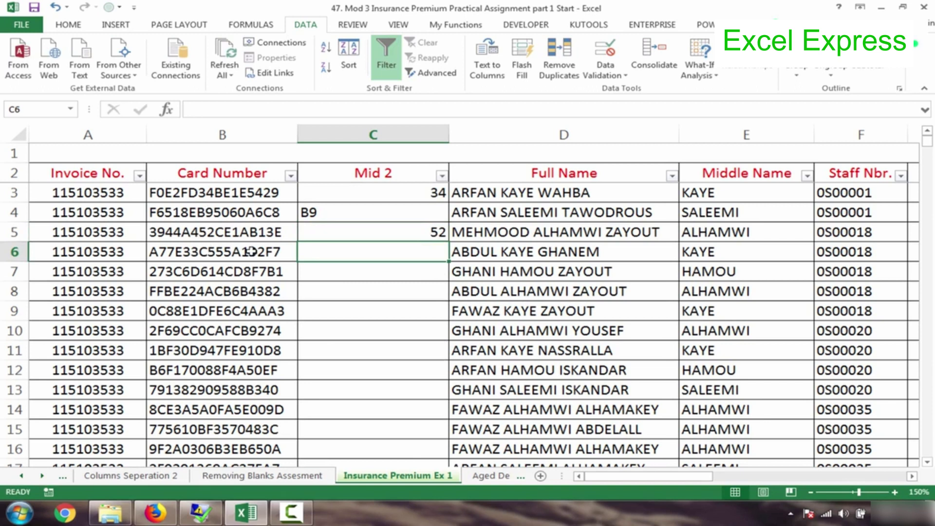
type("c5")
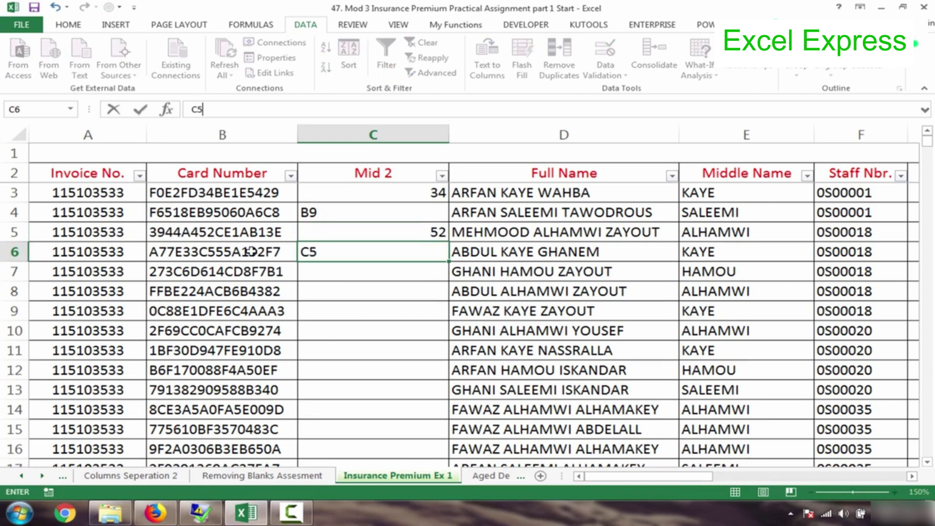
key("Return")
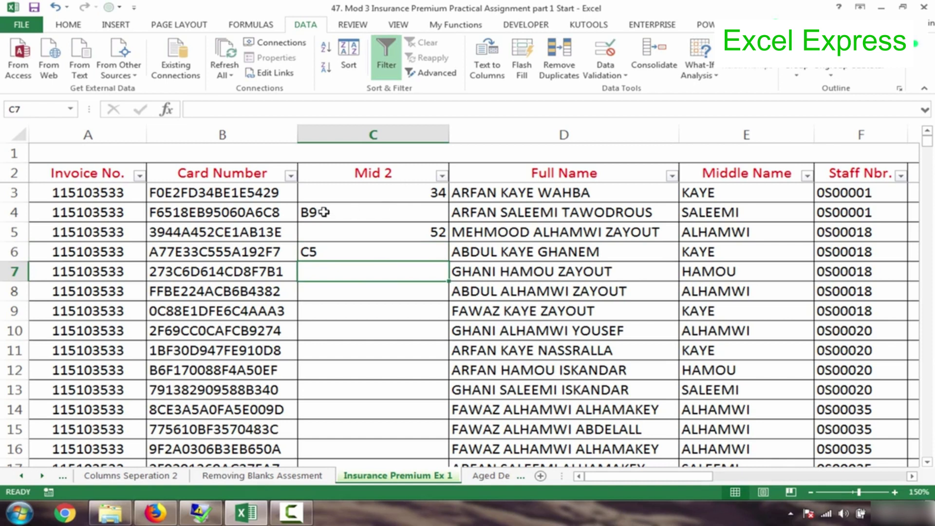
Step: Centre the contents of the whole Mid 2 column horizontally
left_click(361, 196)
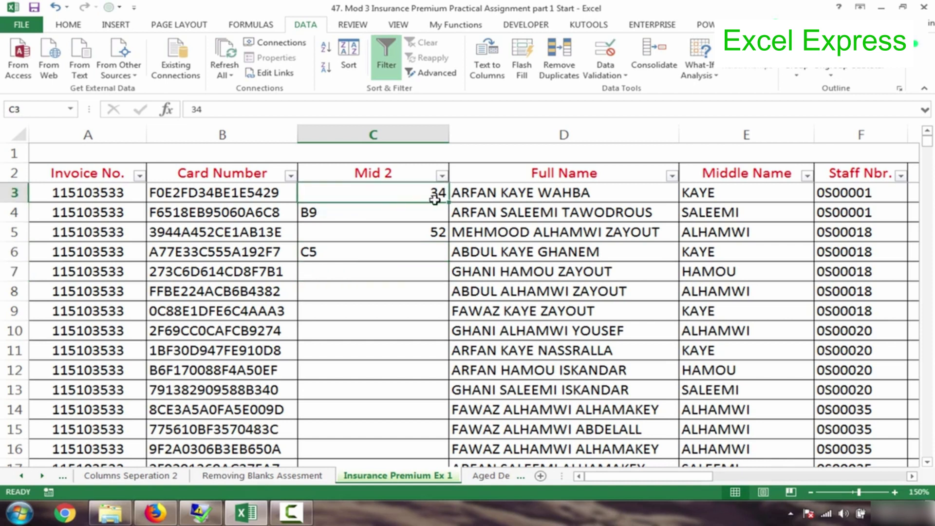
left_click(308, 213)
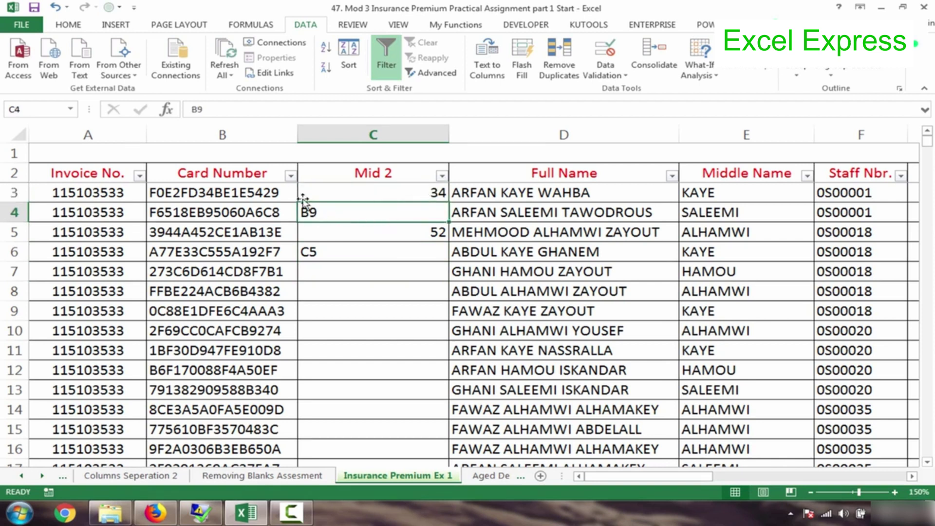
left_click(433, 194)
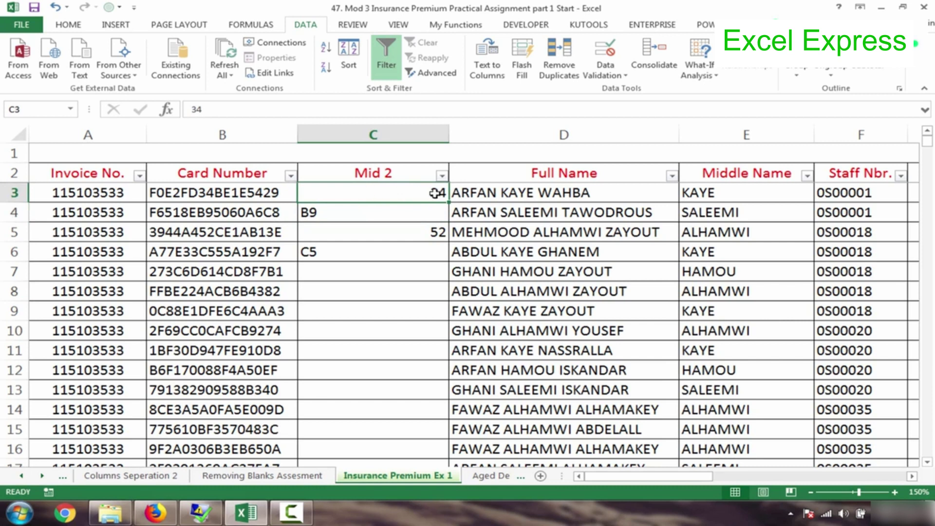
left_click(375, 135)
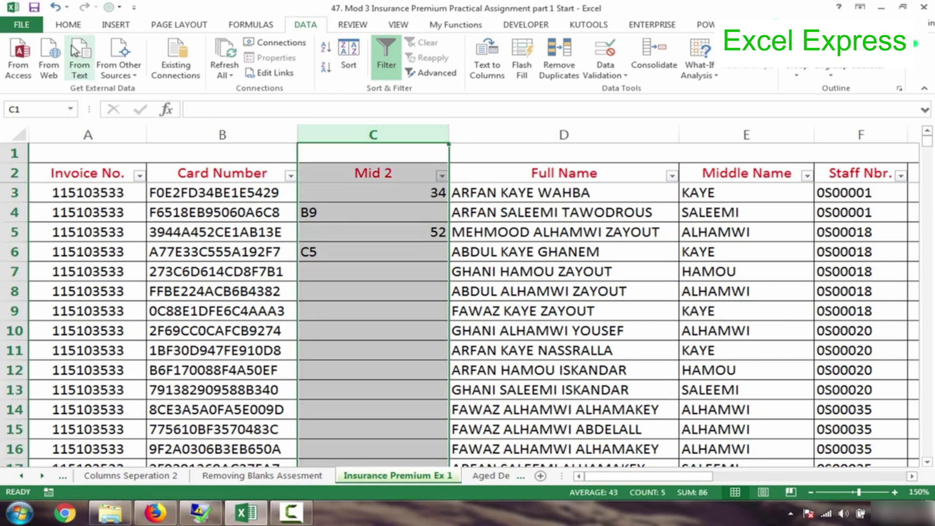
left_click(71, 27)
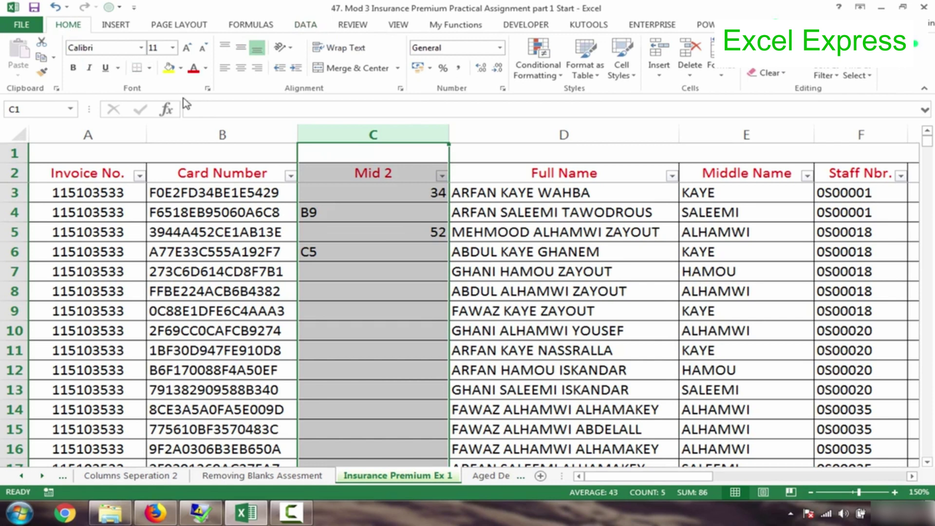
left_click(245, 71)
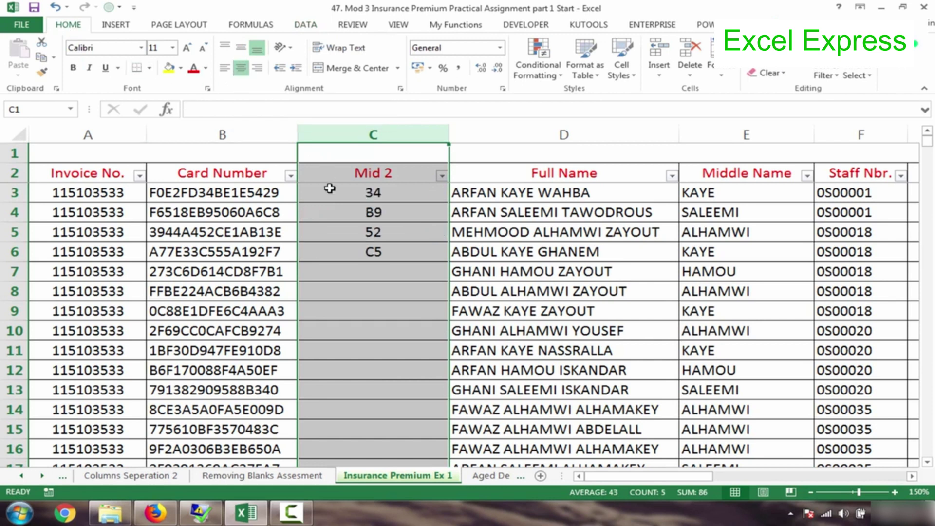
left_click(379, 274)
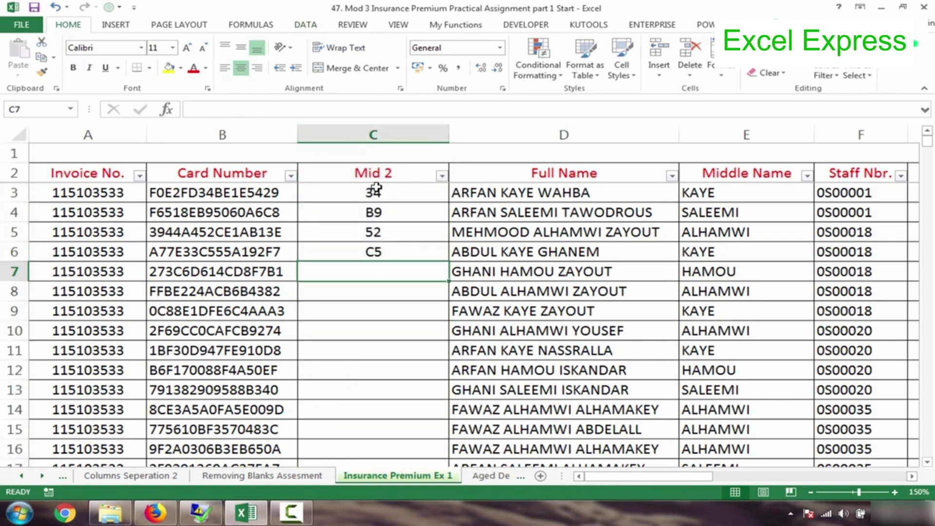
Step: Fill the four samples in C3:C6 down the Mid 2 column and switch the fill option to Flash Fill
left_click_drag(376, 189, 374, 252)
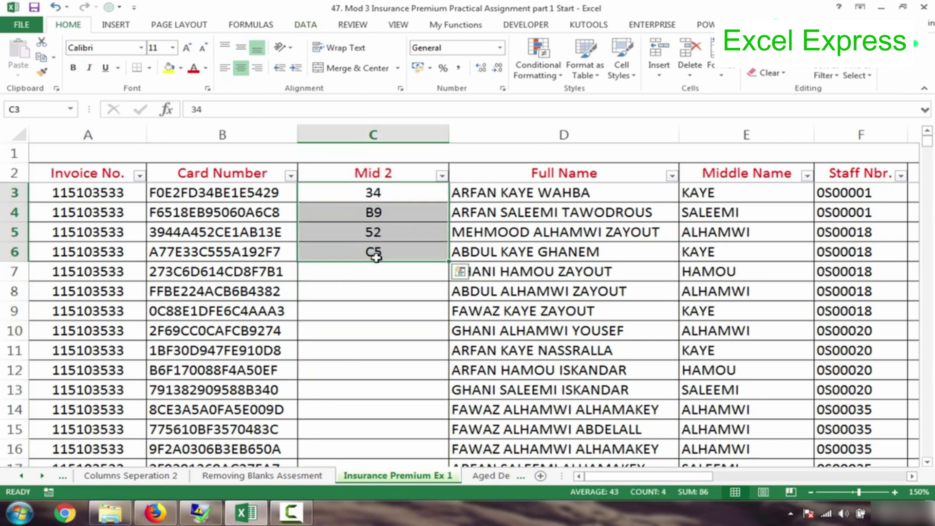
left_click(373, 289)
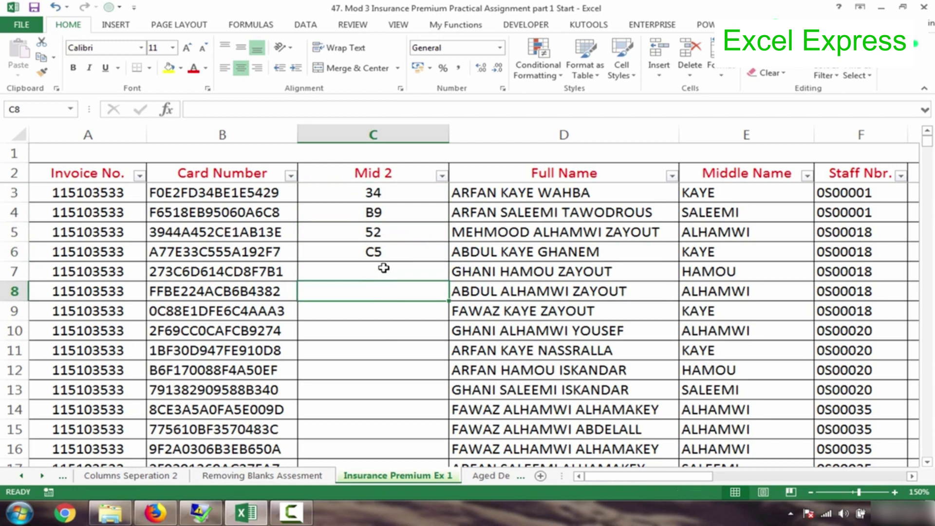
left_click_drag(383, 195, 385, 253)
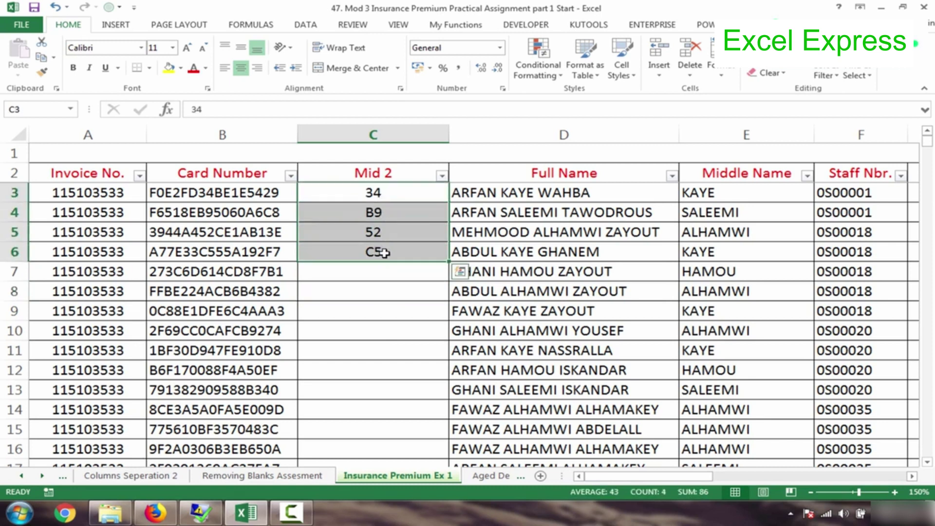
double_click(450, 263)
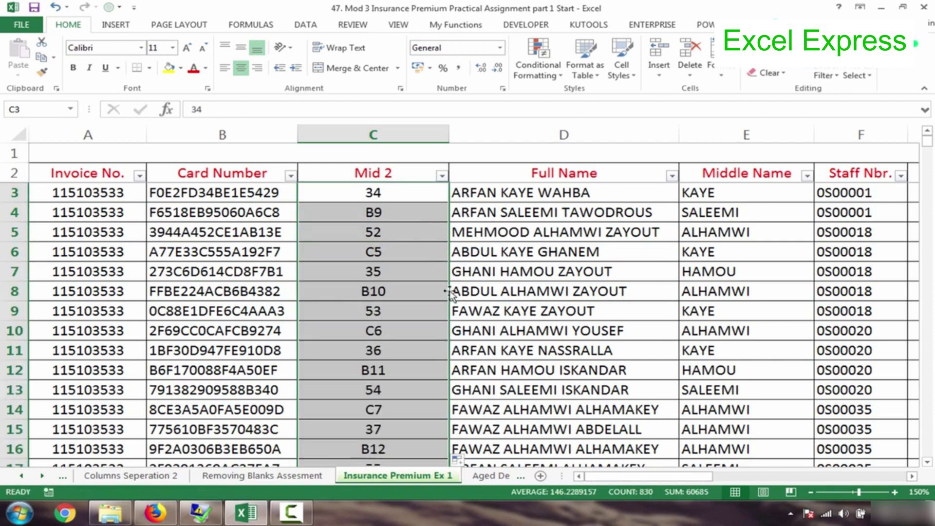
left_click(469, 468)
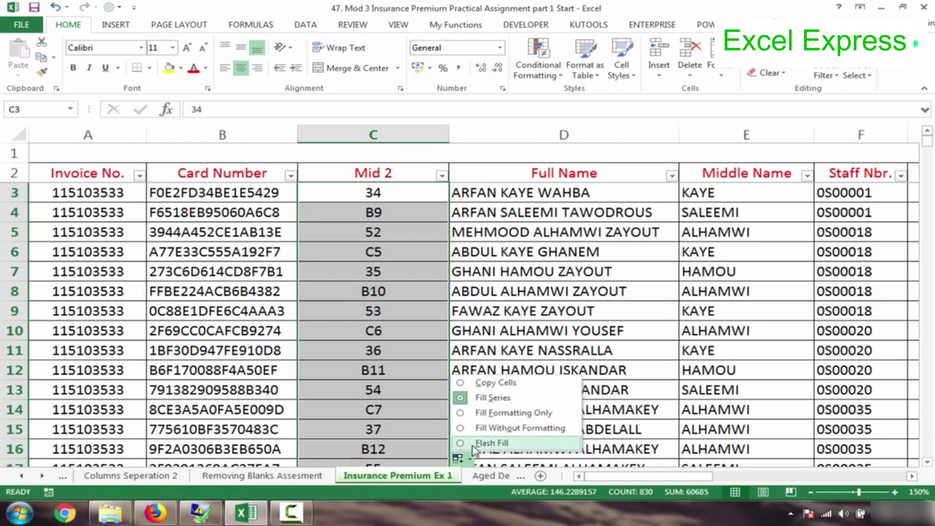
left_click(491, 442)
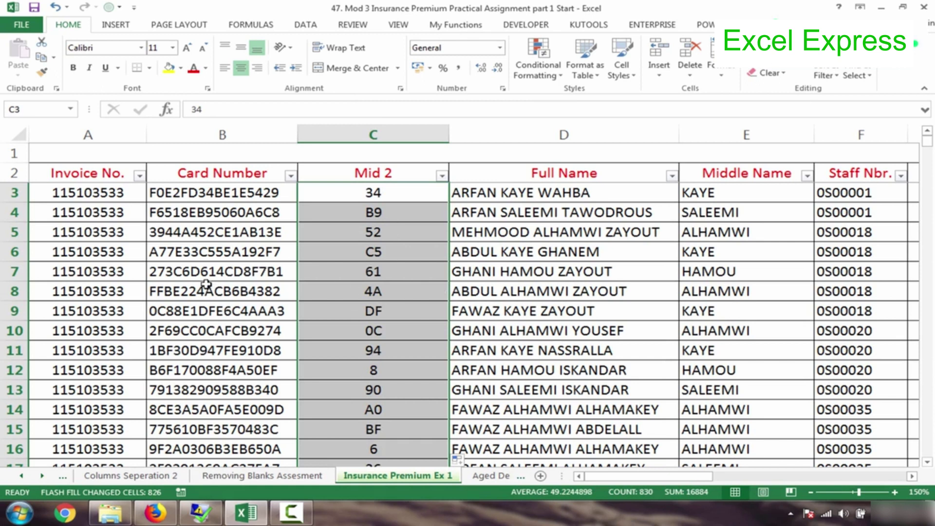
Step: Check the extracted characters in C7 and C9 against the card numbers and narrow the Mid 2 column
left_click(361, 273)
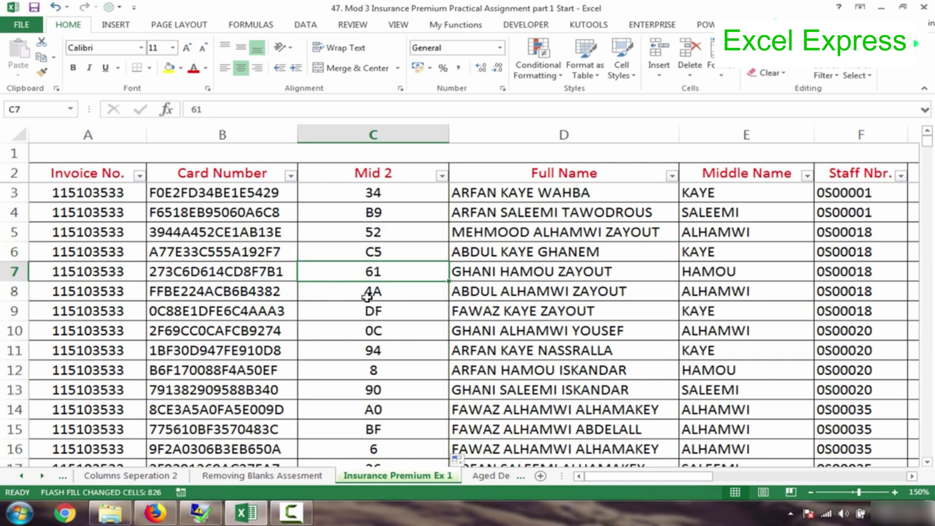
left_click(365, 316)
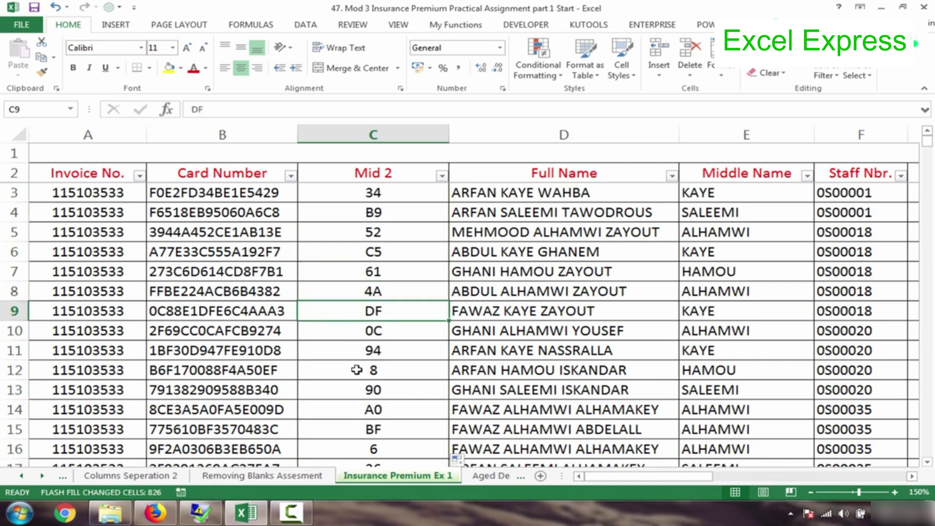
left_click_drag(448, 133, 389, 137)
left_click(344, 195)
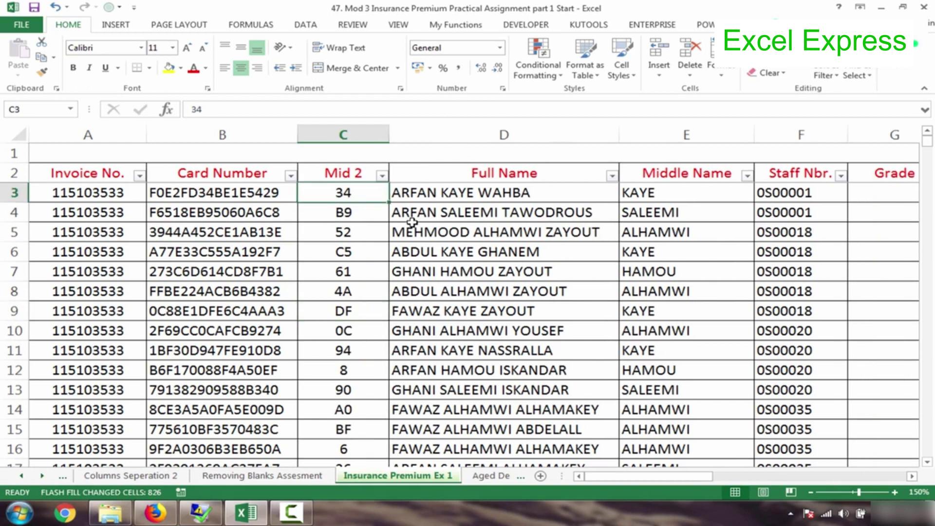